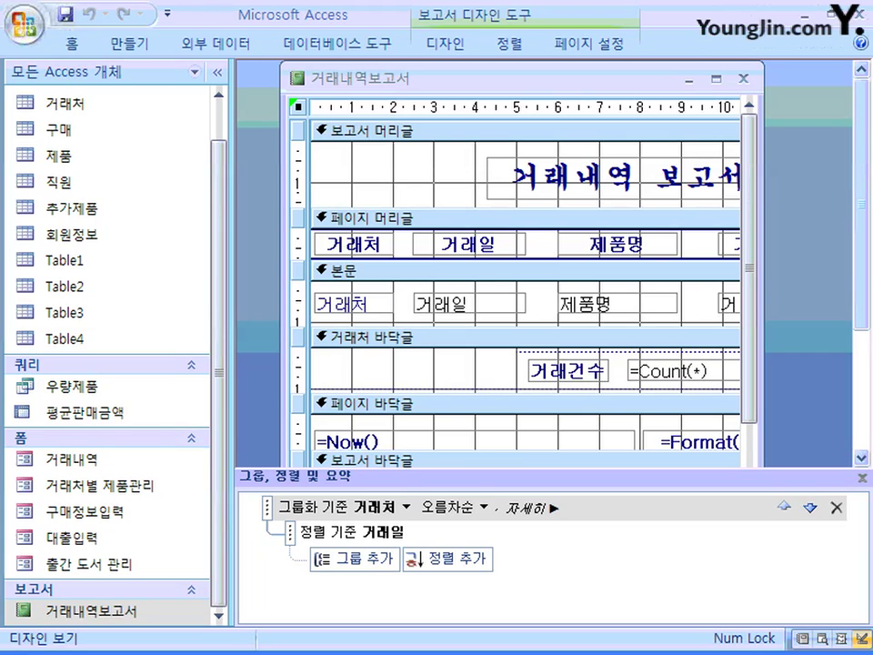
Inspect the properties of the report itself and of the 거래일 label in the page header
{"action": "double_click", "coordinate": [297, 106]}
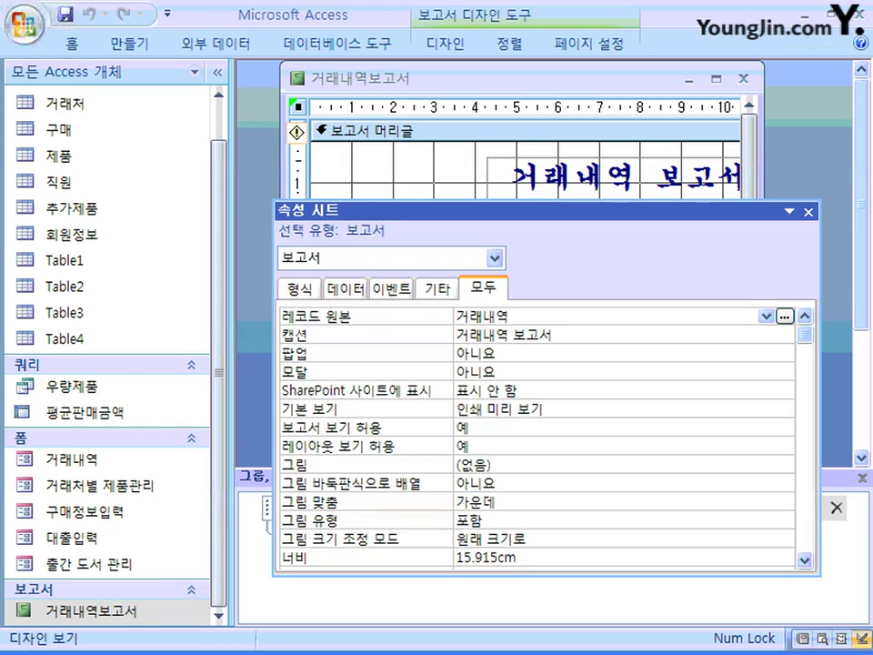
{"action": "left_click_drag", "start_coordinate": [377, 210], "coordinate": [357, 151]}
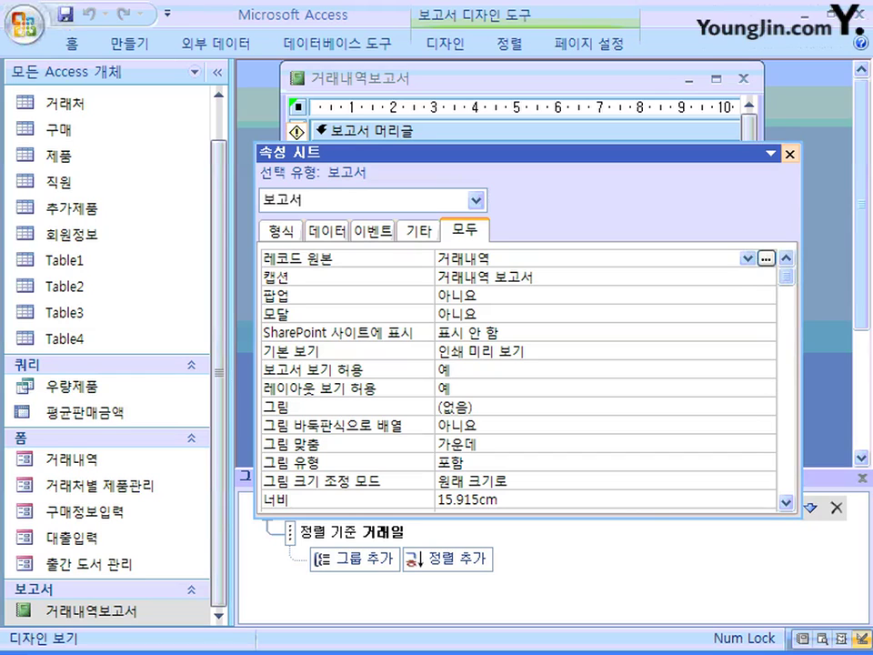
{"action": "left_click", "coordinate": [789, 154]}
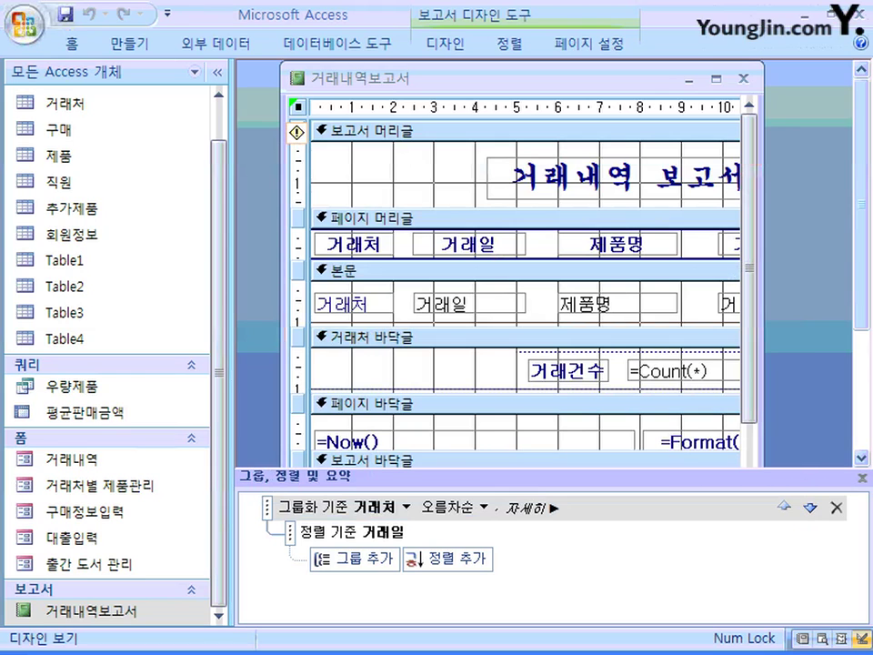
{"action": "double_click", "coordinate": [468, 244]}
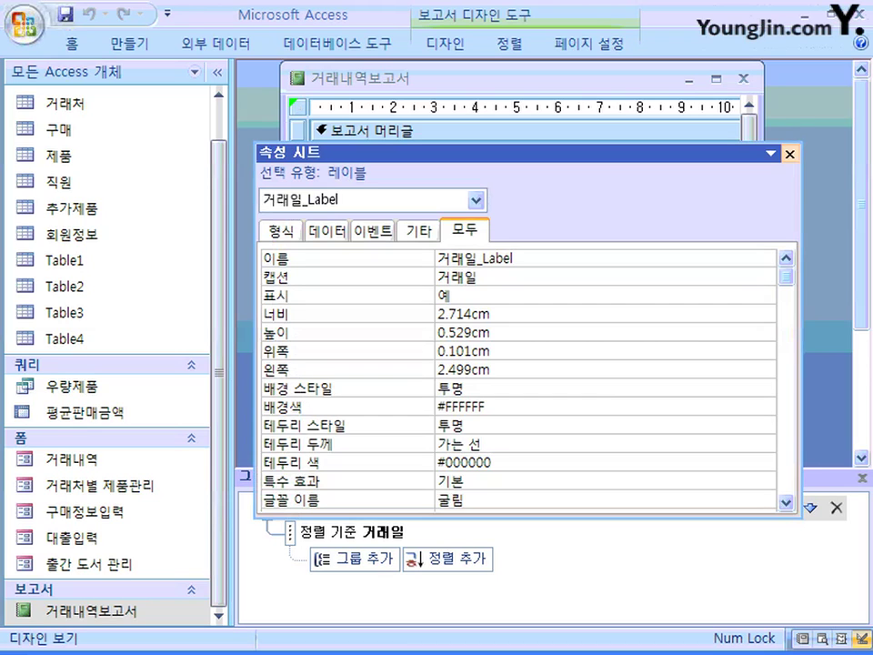
{"action": "left_click", "coordinate": [789, 153]}
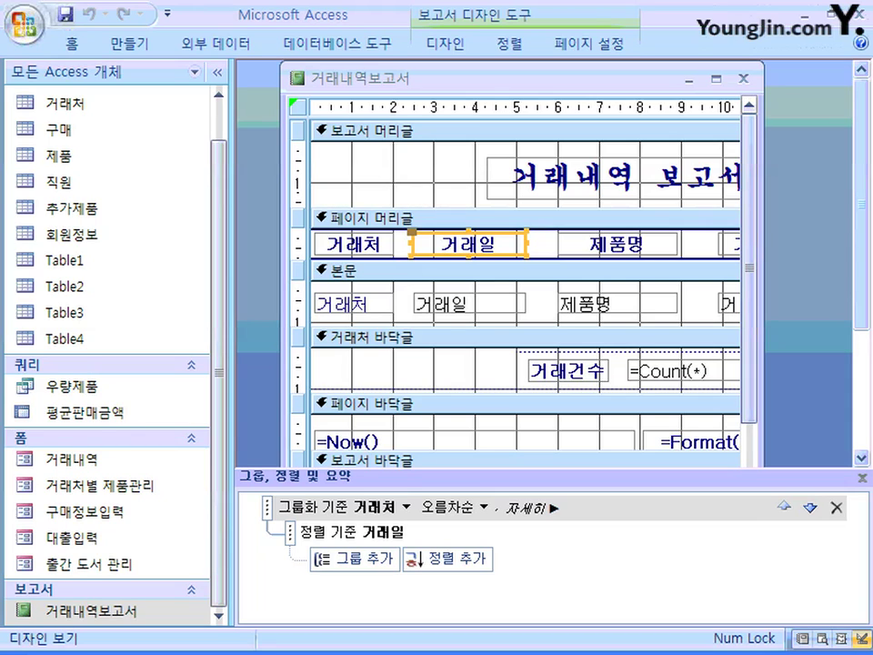
Review the report's sections and expand the detailed options of the 거래처 grouping level
{"action": "scroll", "coordinate": [525, 291], "scroll_direction": "down", "scroll_amount": 2}
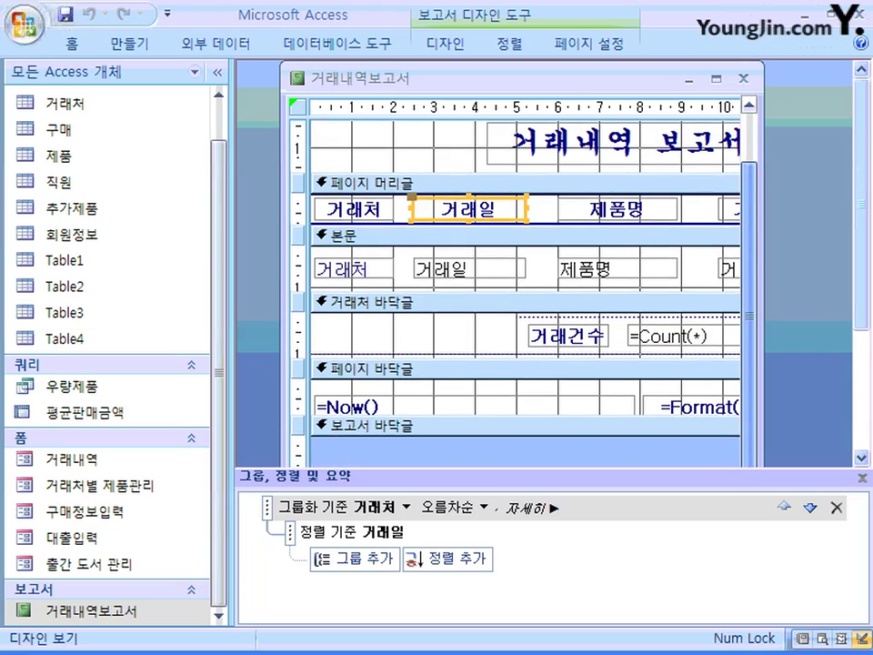
{"action": "scroll", "coordinate": [525, 291], "scroll_direction": "up", "scroll_amount": 1}
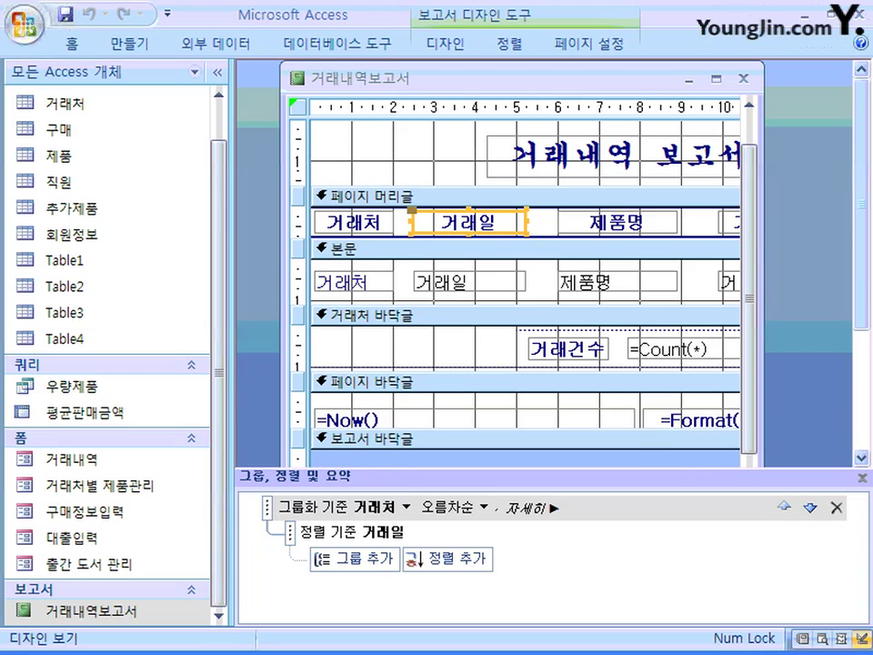
{"action": "scroll", "coordinate": [525, 291], "scroll_direction": "up", "scroll_amount": 1}
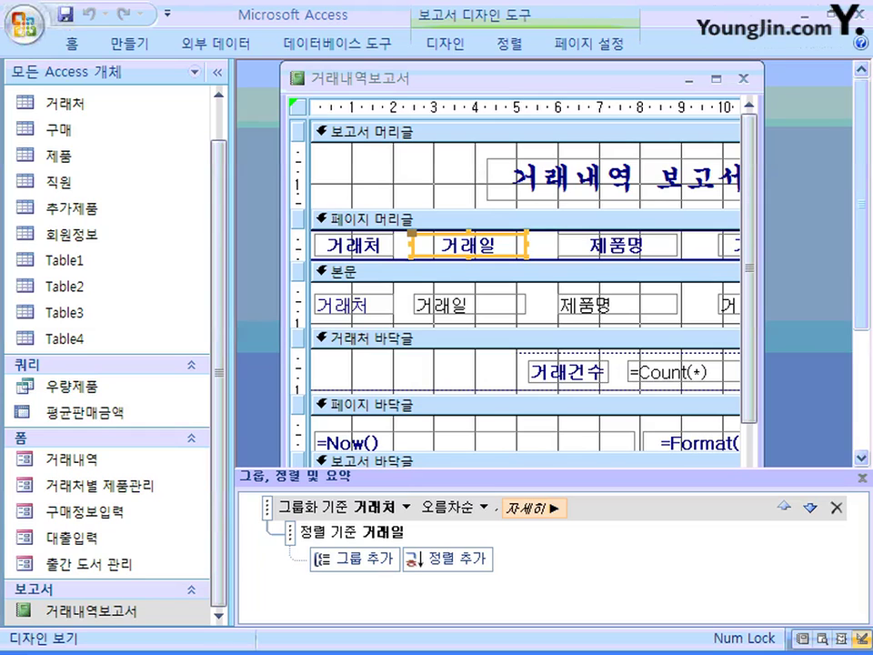
{"action": "left_click", "coordinate": [534, 507]}
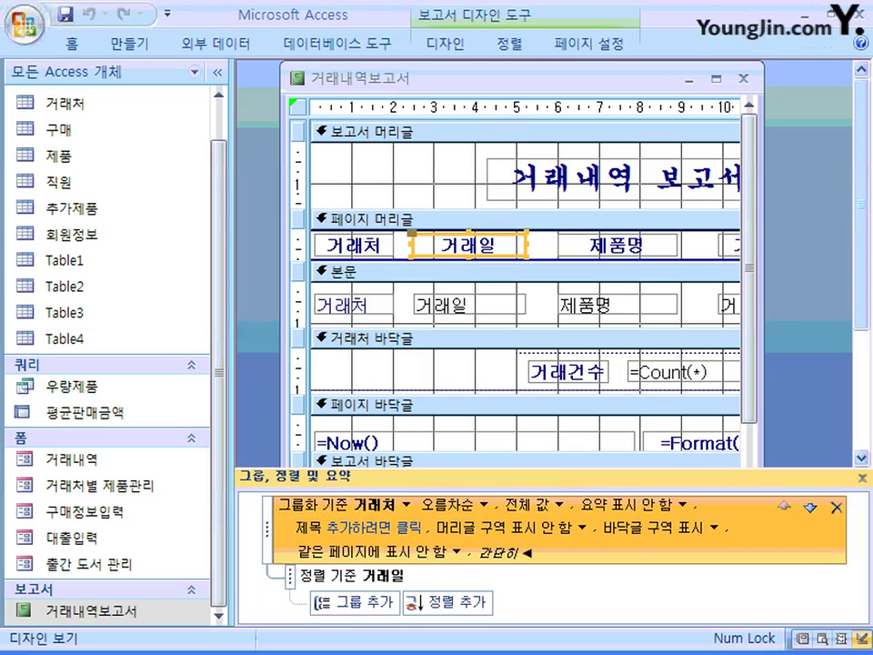
Select the whole report and review the view, grouping and property commands available for it
{"action": "left_click", "coordinate": [297, 106]}
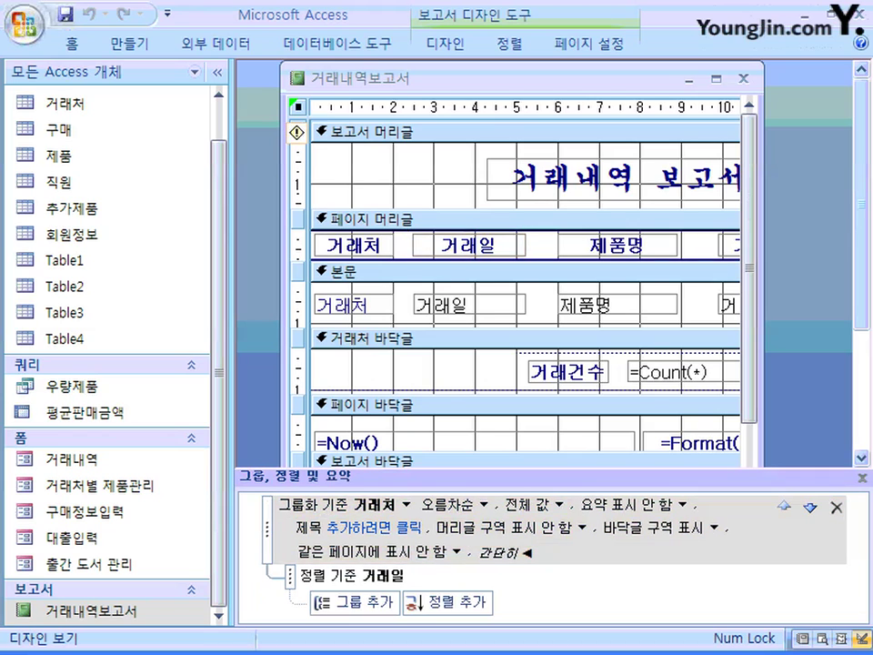
{"action": "right_click", "coordinate": [295, 107]}
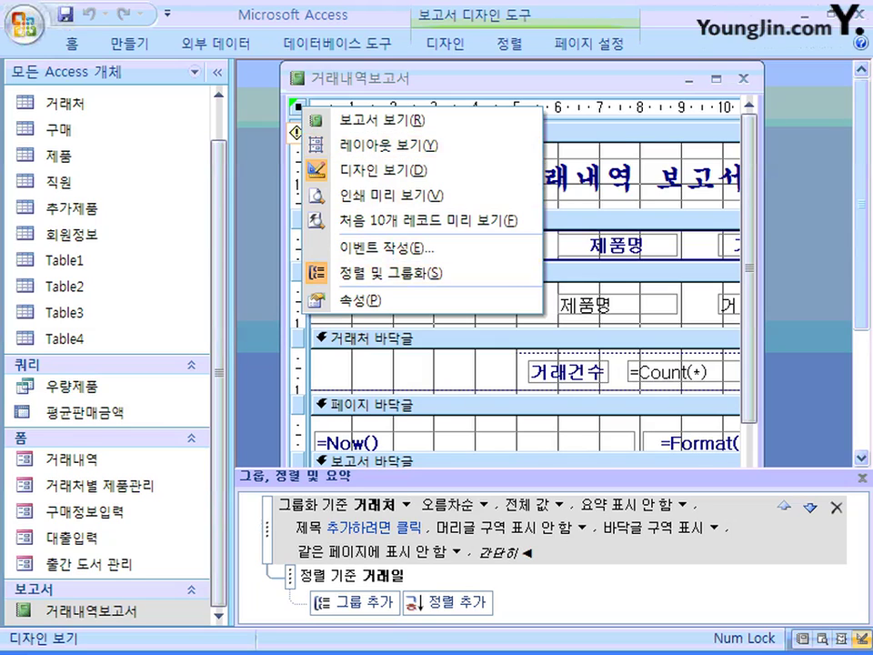
{"action": "key", "text": "Escape"}
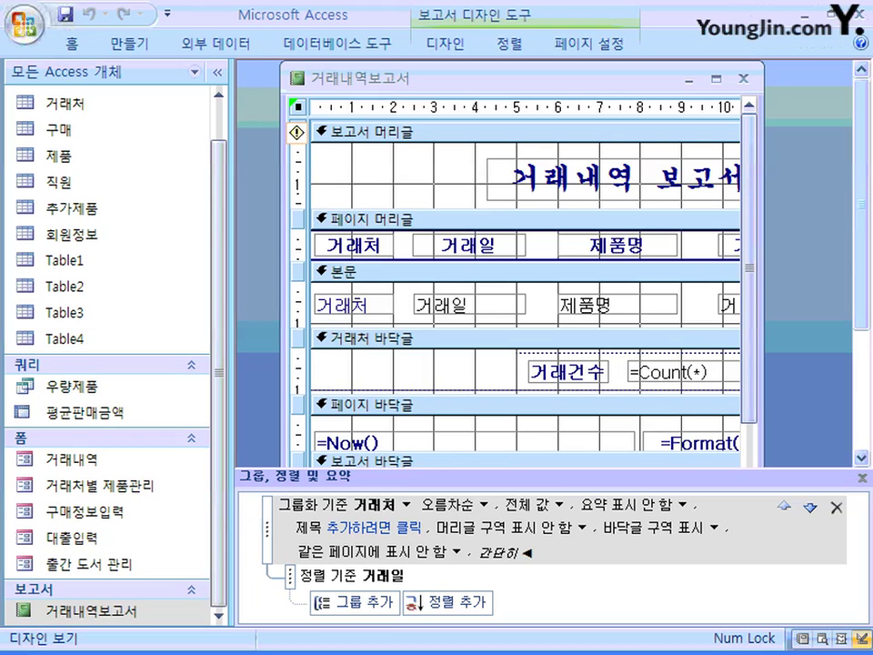
Look through the report's complete list of properties, from 레코드 원본 to Key Preview
{"action": "scroll", "coordinate": [525, 281], "scroll_direction": "down", "scroll_amount": 3}
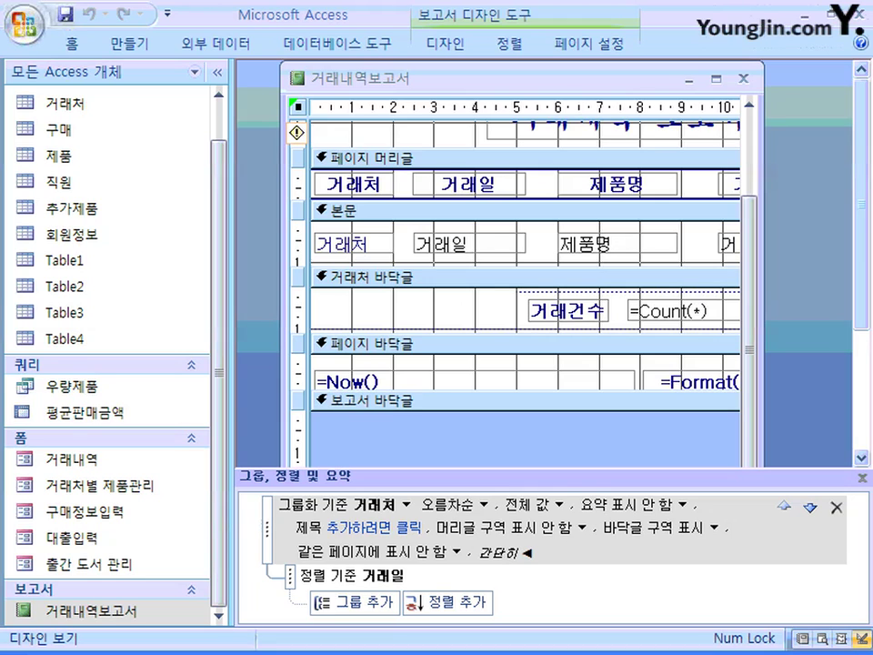
{"action": "key", "text": "F4"}
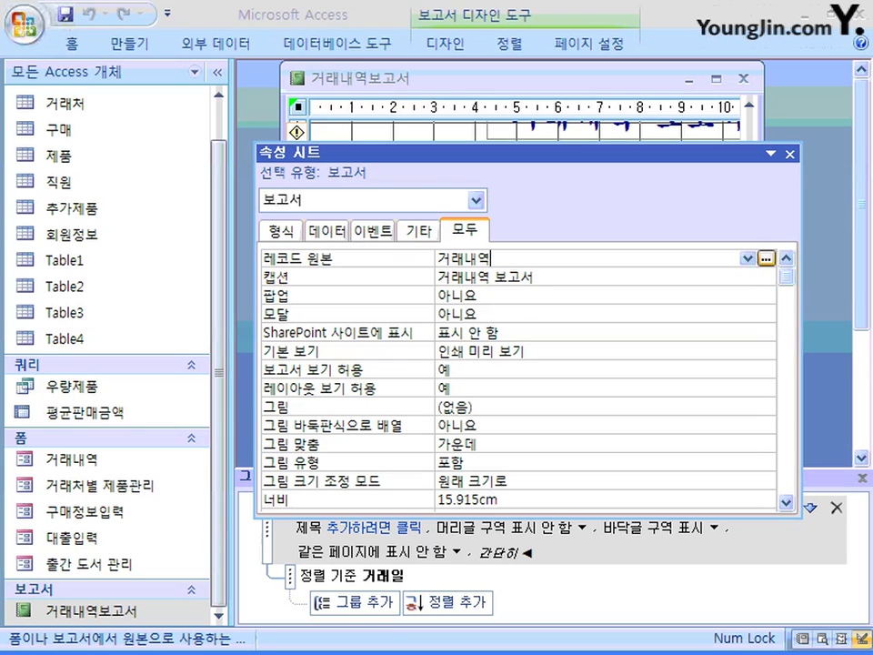
{"action": "scroll", "coordinate": [518, 377], "scroll_direction": "down", "scroll_amount": 5}
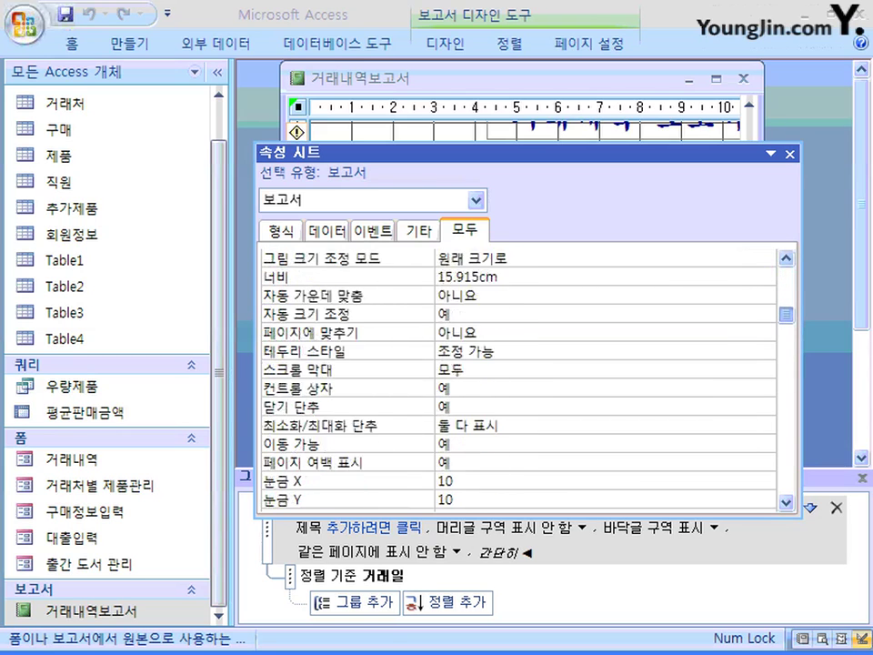
{"action": "scroll", "coordinate": [518, 377], "scroll_direction": "down", "scroll_amount": 4}
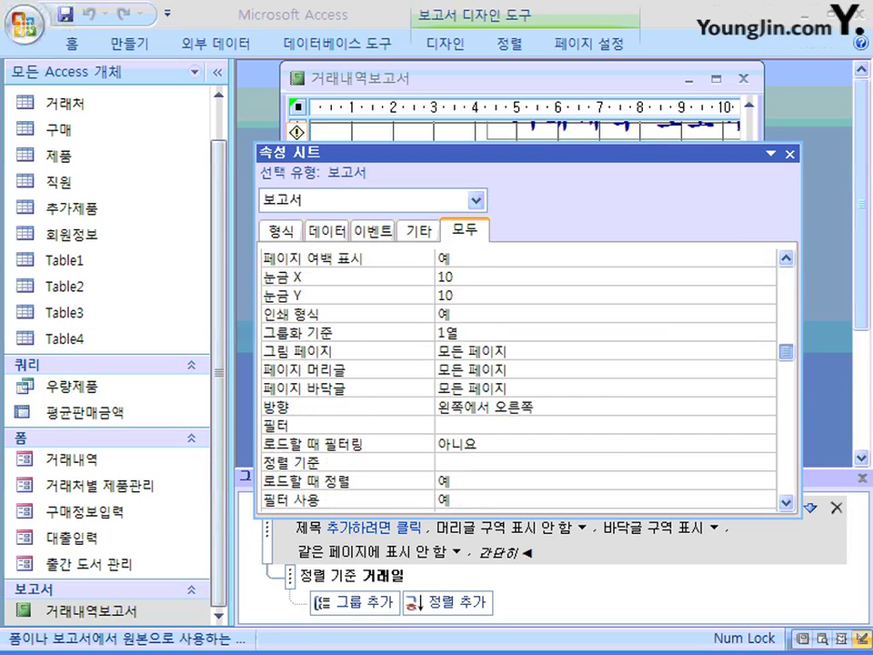
{"action": "scroll", "coordinate": [518, 378], "scroll_direction": "down", "scroll_amount": 2}
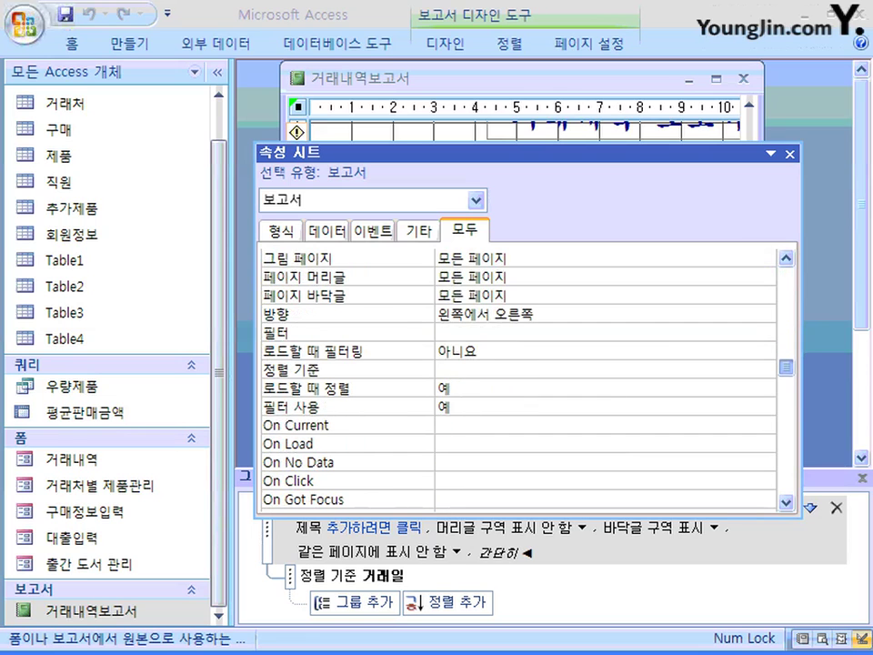
{"action": "scroll", "coordinate": [519, 378], "scroll_direction": "down", "scroll_amount": 10}
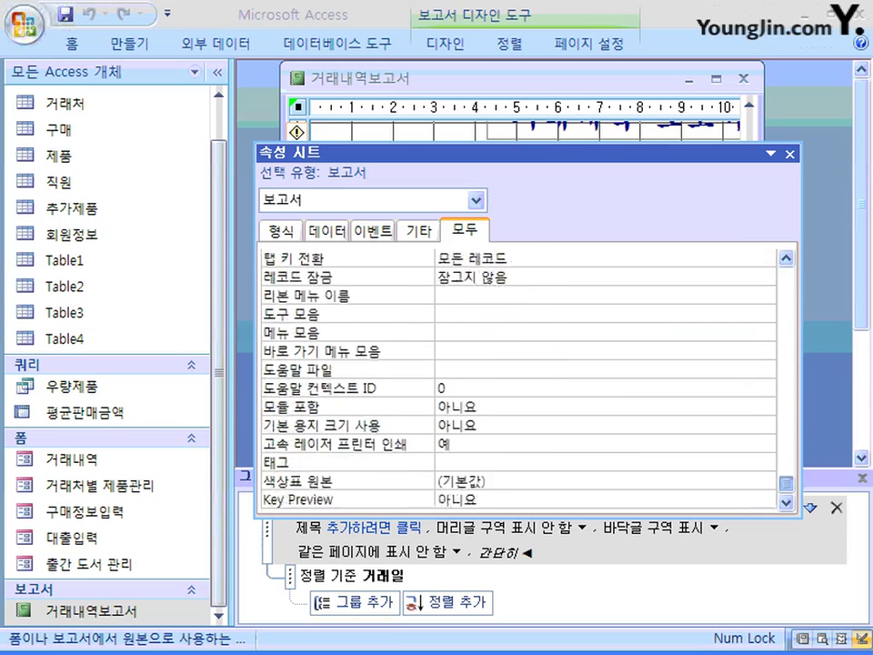
{"action": "scroll", "coordinate": [518, 377], "scroll_direction": "up", "scroll_amount": 15}
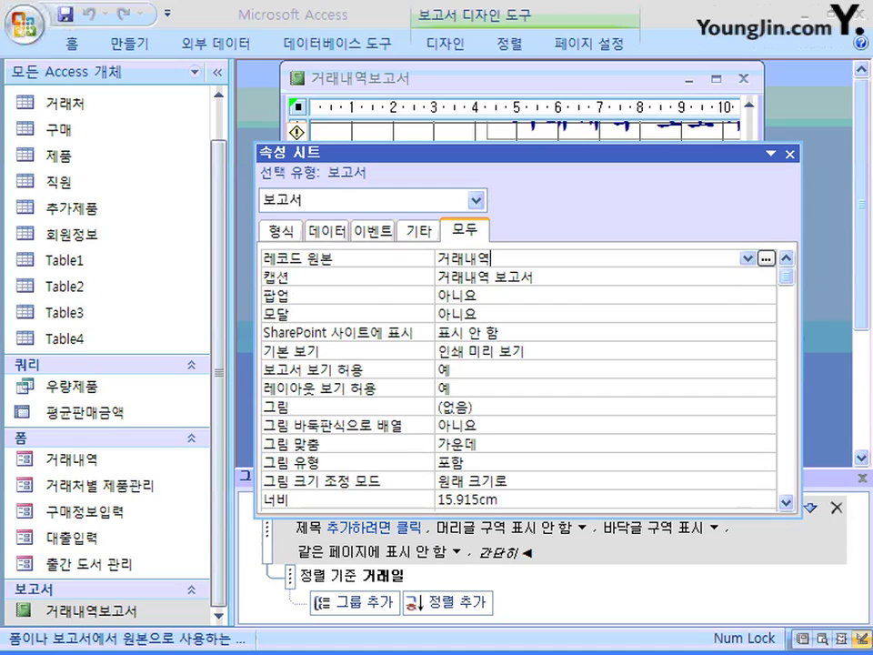
Examine the available options for the report's 기본 보기 property, keeping 인쇄 미리 보기
{"action": "left_click", "coordinate": [525, 351]}
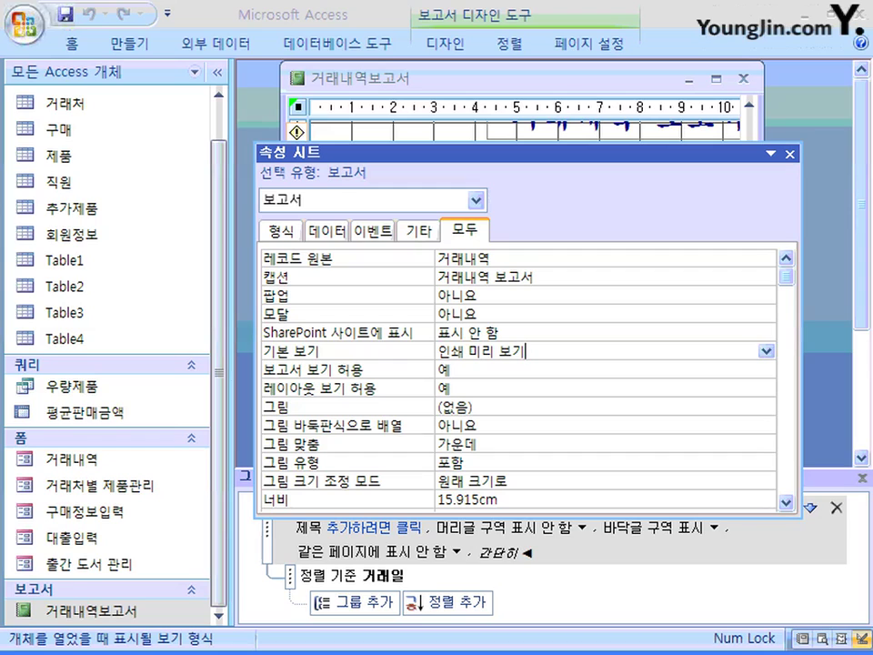
{"action": "left_click", "coordinate": [765, 351]}
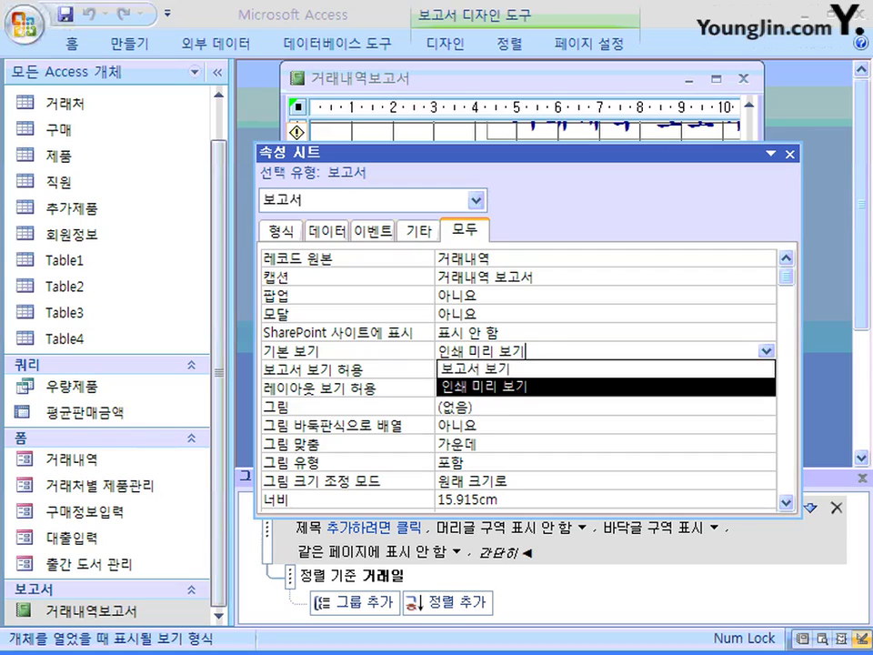
{"action": "key", "text": "Return"}
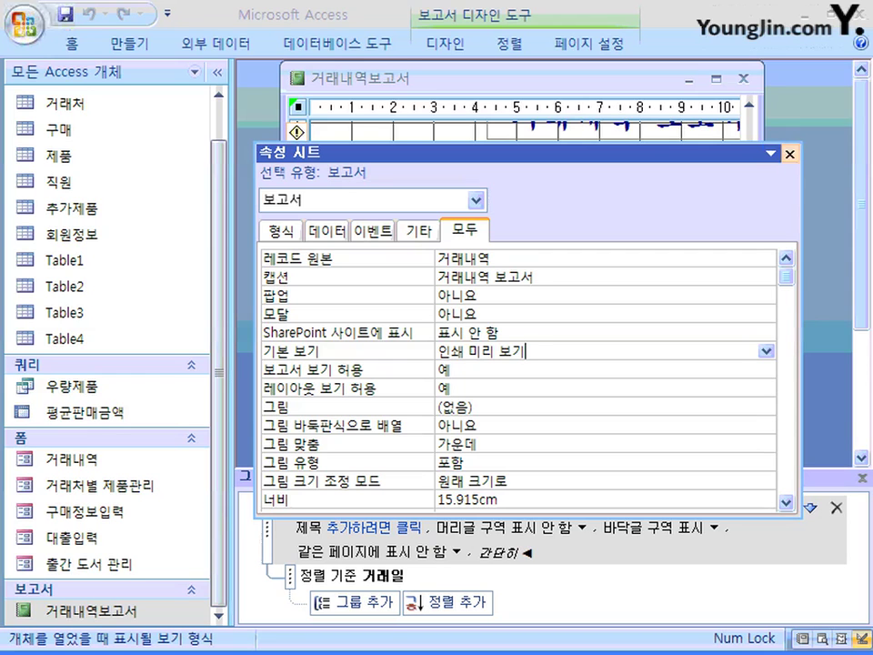
Inspect the properties of the =Count(*) text box in the 거래처 footer, including 중복 내용 숨기기
{"action": "left_click_drag", "start_coordinate": [606, 153], "coordinate": [616, 352]}
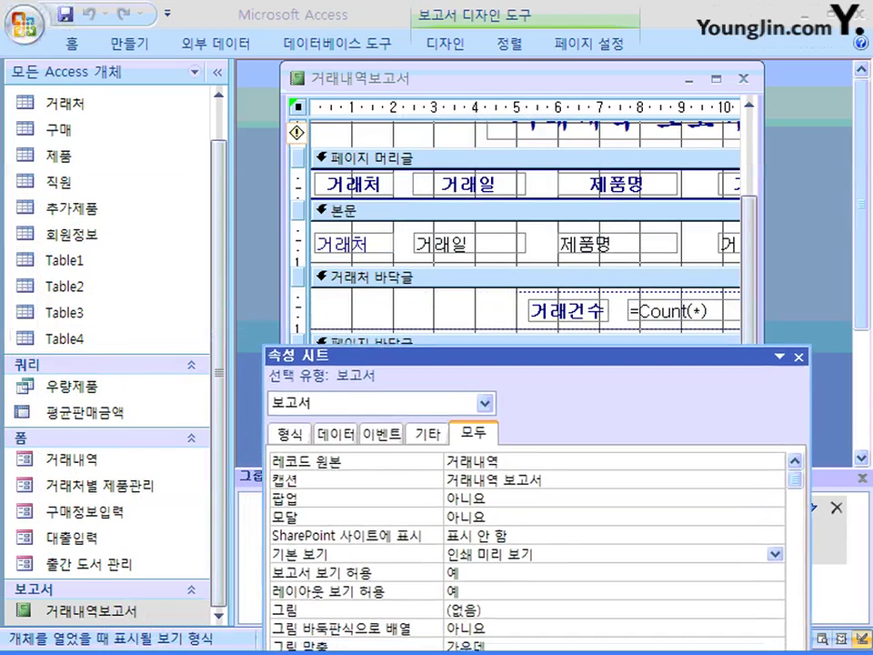
{"action": "left_click", "coordinate": [673, 310]}
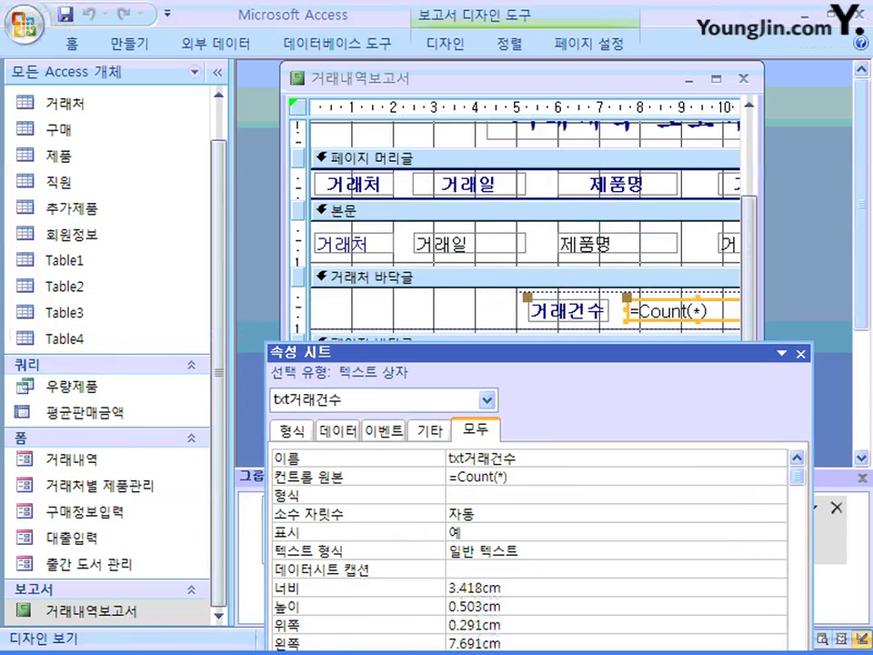
{"action": "left_click_drag", "start_coordinate": [364, 352], "coordinate": [240, 136]}
{"action": "left_click", "coordinate": [237, 241]}
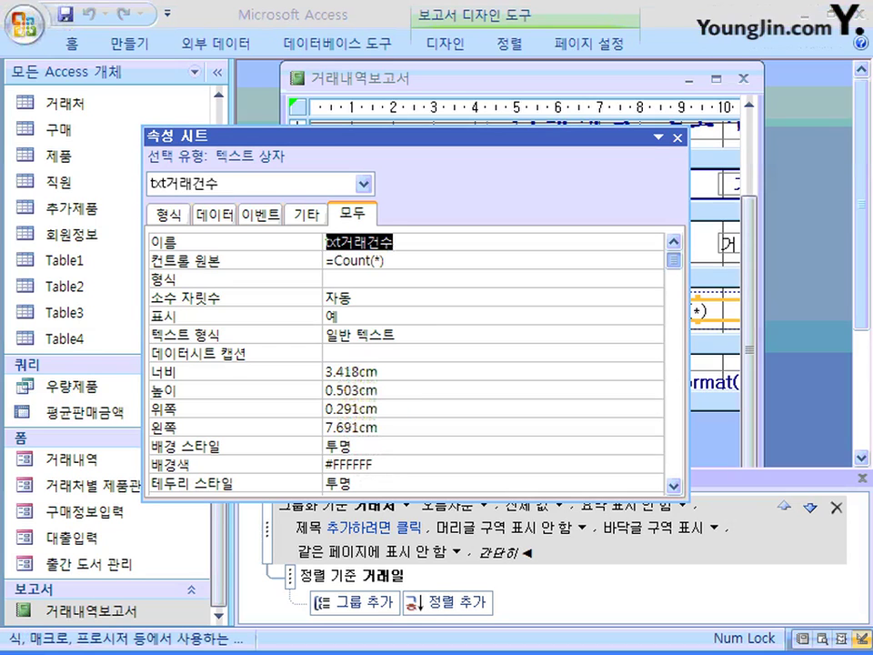
{"action": "scroll", "coordinate": [405, 363], "scroll_direction": "down", "scroll_amount": 15}
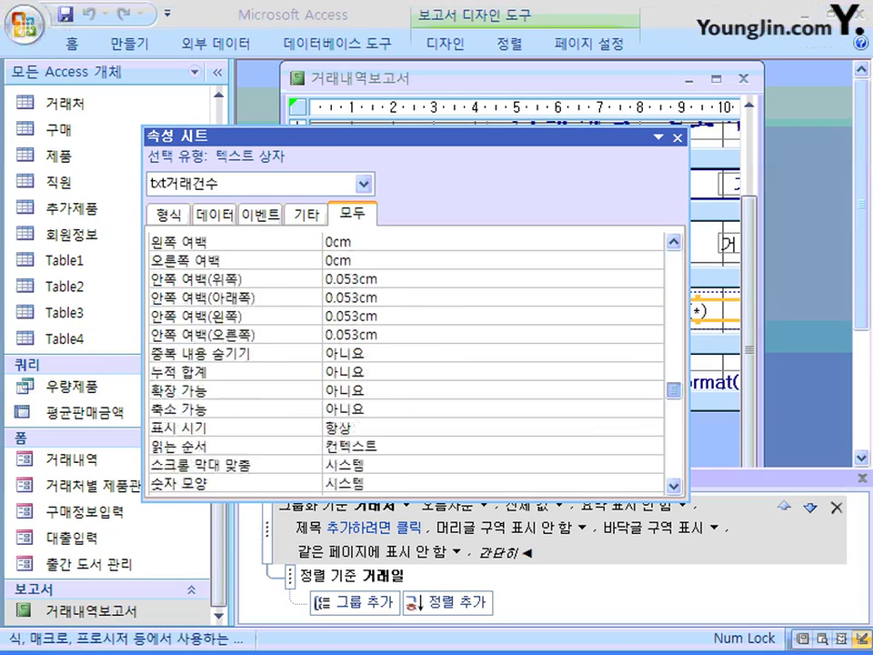
{"action": "scroll", "coordinate": [409, 364], "scroll_direction": "up", "scroll_amount": 1}
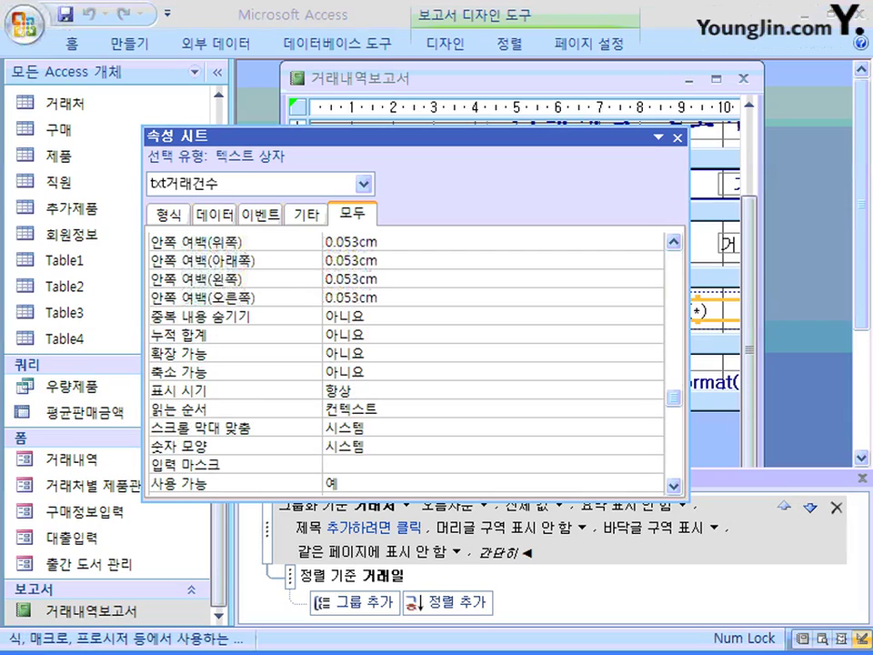
{"action": "left_click", "coordinate": [365, 316]}
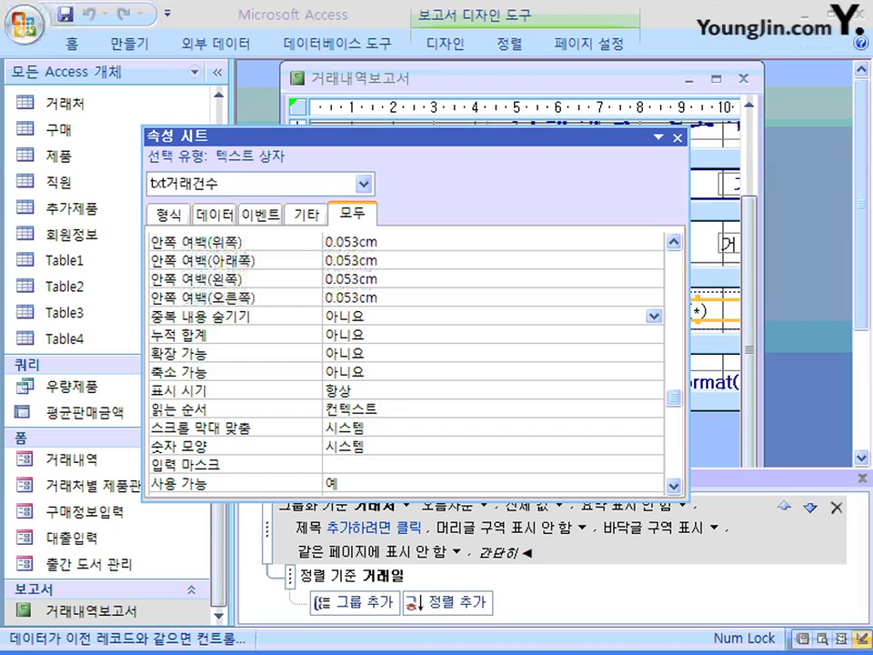
Inspect the section properties of the 거래처 group footer and the available options for 같은 페이지에
{"action": "left_click", "coordinate": [715, 276]}
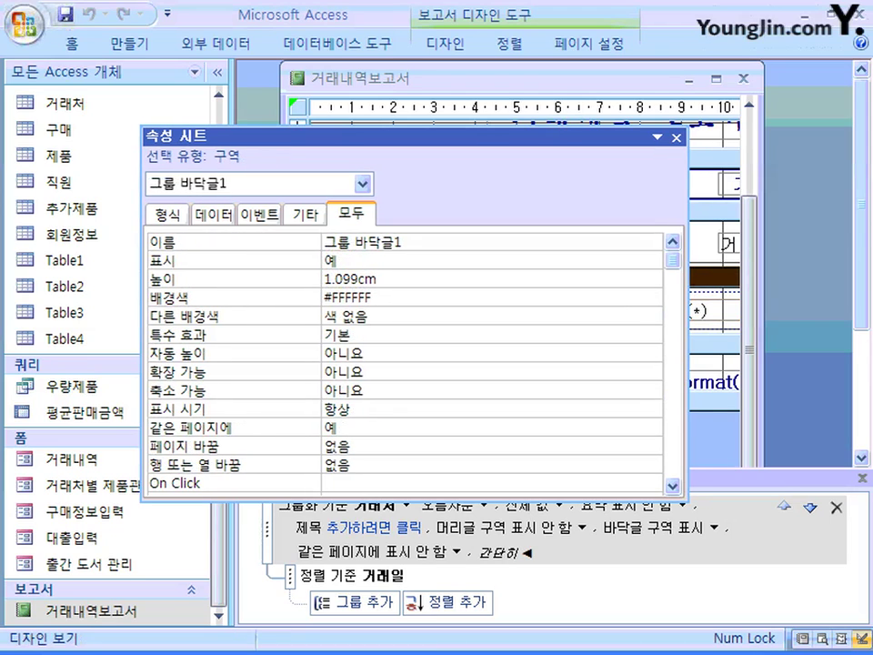
{"action": "mouse_move", "coordinate": [273, 136]}
{"action": "left_mouse_down"}
{"action": "mouse_move", "coordinate": [62, 288]}
{"action": "mouse_move", "coordinate": [258, 326]}
{"action": "mouse_move", "coordinate": [275, 159]}
{"action": "left_mouse_up"}
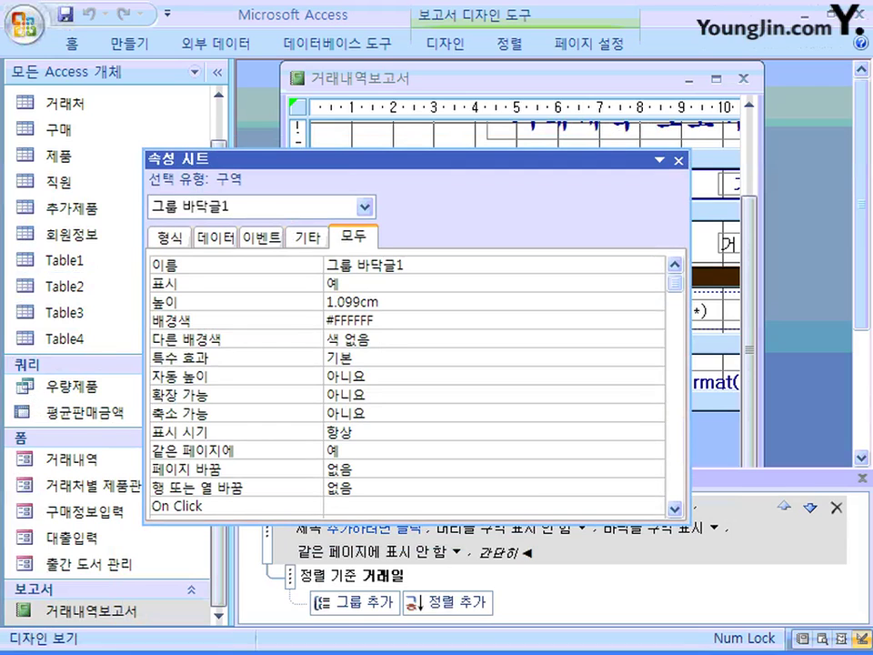
{"action": "left_click", "coordinate": [250, 206]}
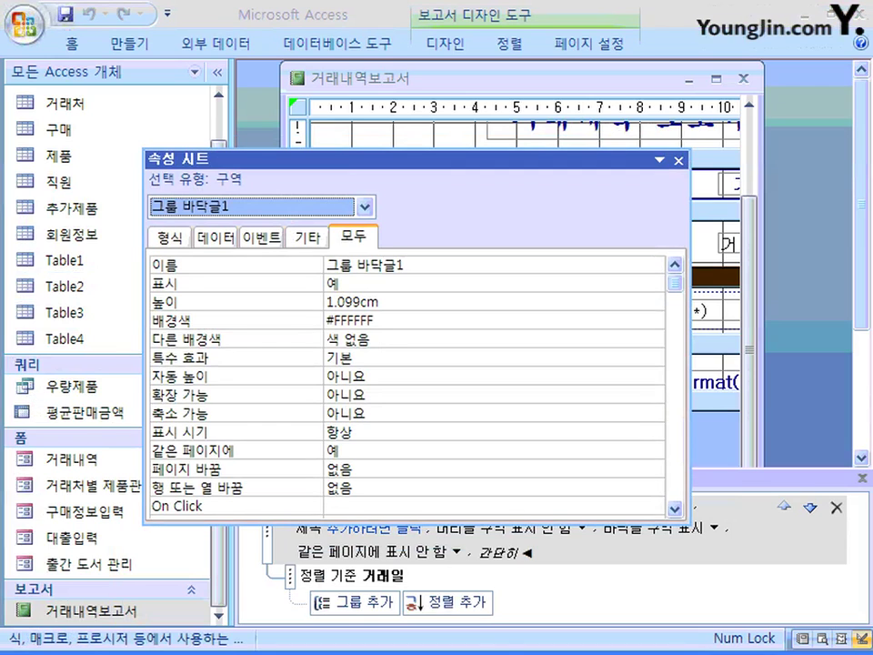
{"action": "left_click", "coordinate": [338, 450]}
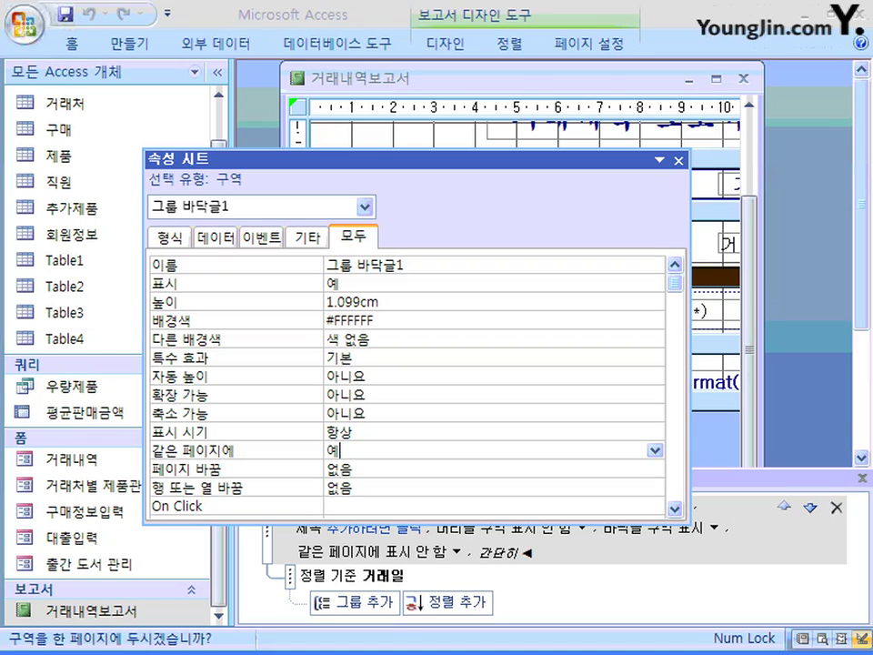
{"action": "left_click", "coordinate": [654, 450]}
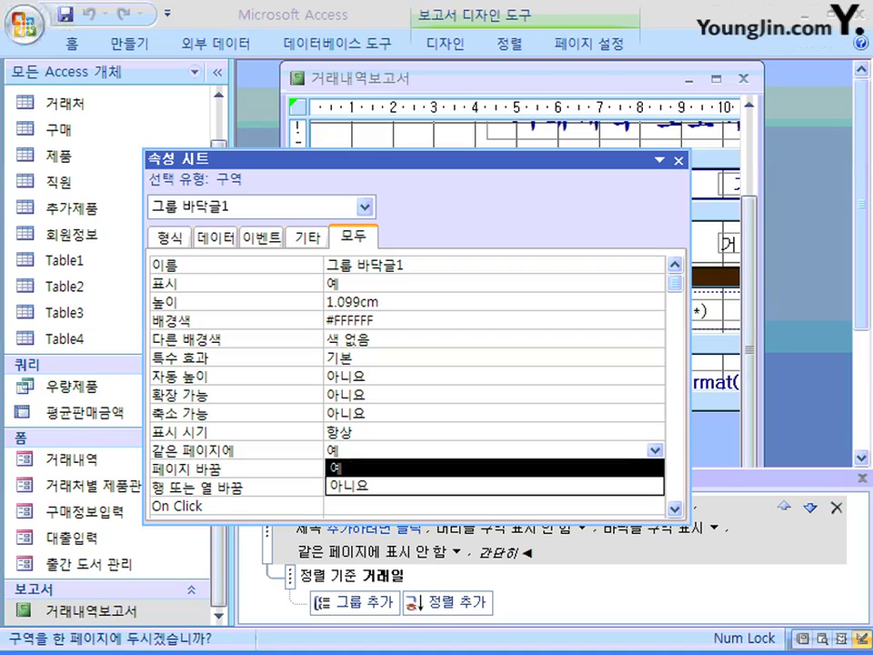
{"action": "key", "text": "Escape"}
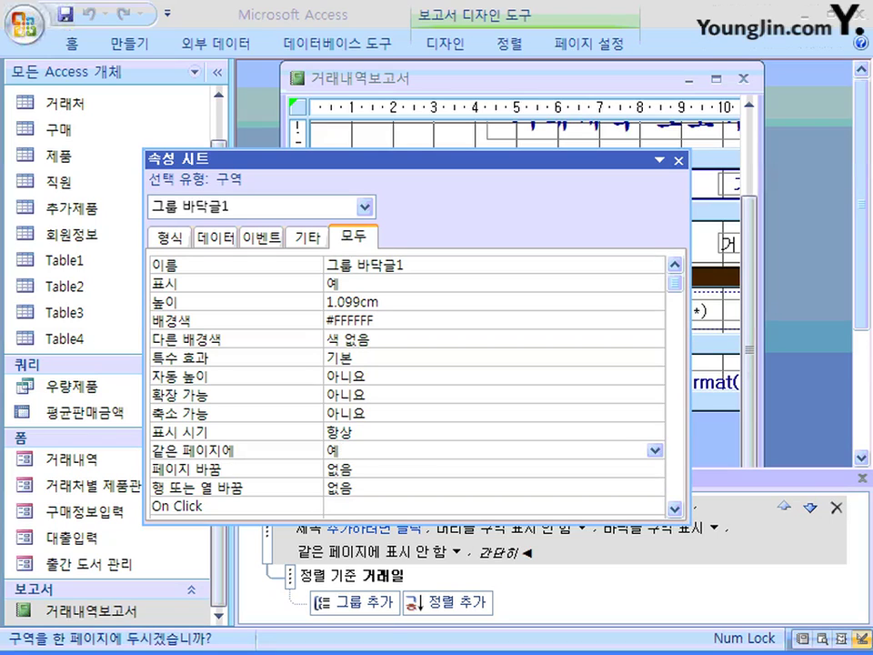
{"action": "left_click", "coordinate": [251, 207]}
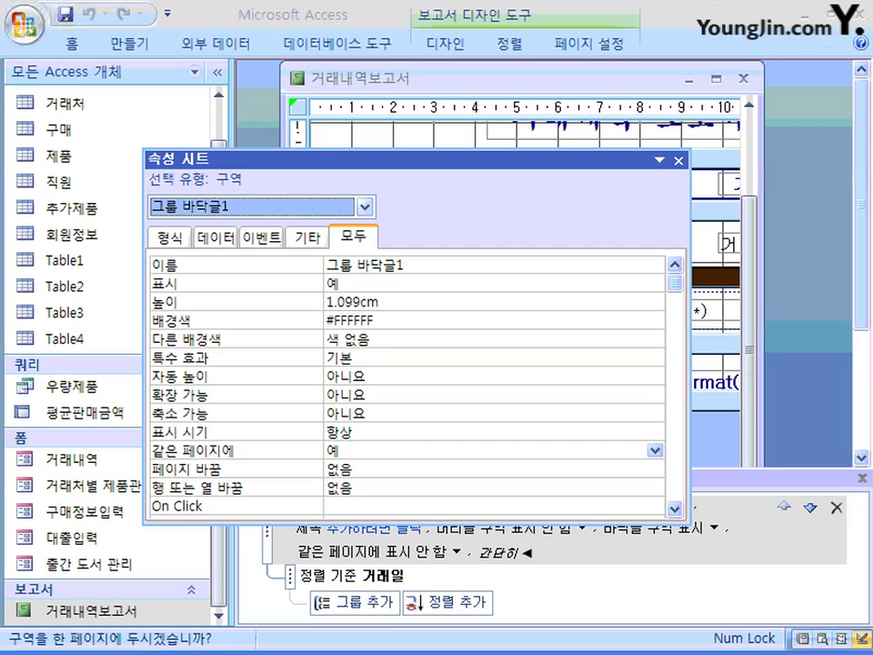
Close the property sheet of the 거래처 group footer
{"action": "left_click", "coordinate": [364, 207]}
{"action": "left_click", "coordinate": [679, 160]}
{"action": "left_click", "coordinate": [678, 160]}
{"action": "left_click", "coordinate": [453, 215]}
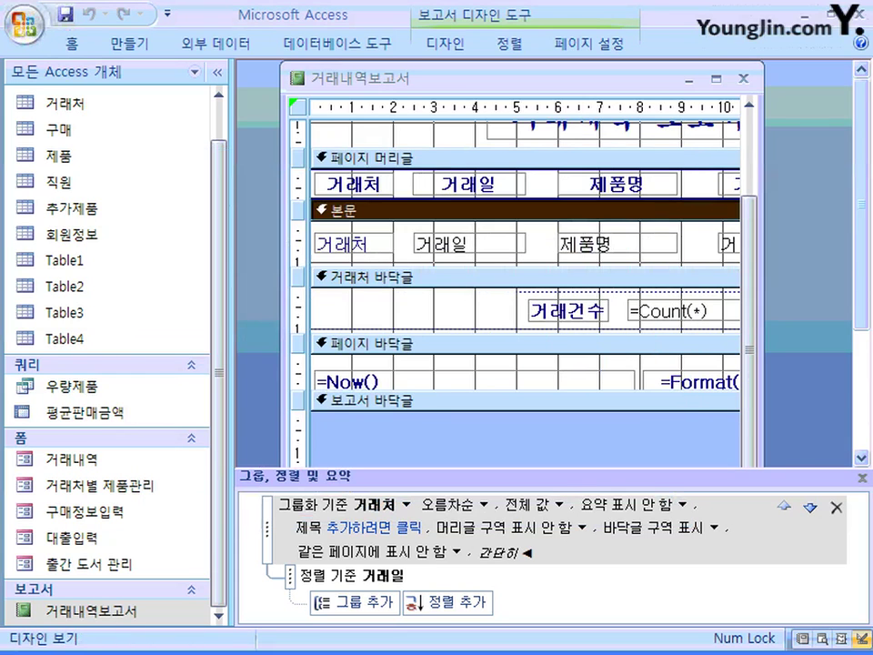
{"action": "right_click", "coordinate": [452, 214]}
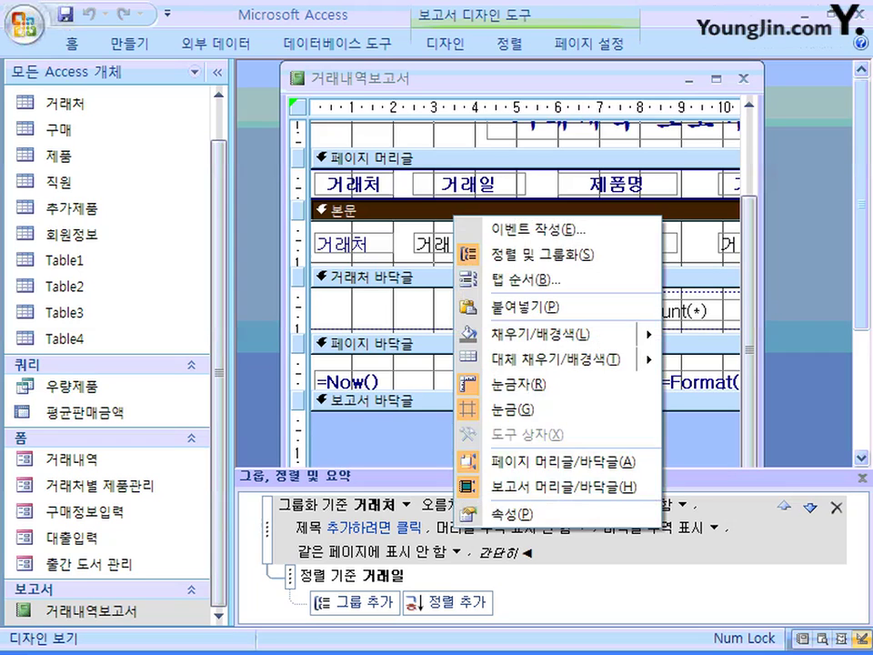
{"action": "key", "text": "Escape"}
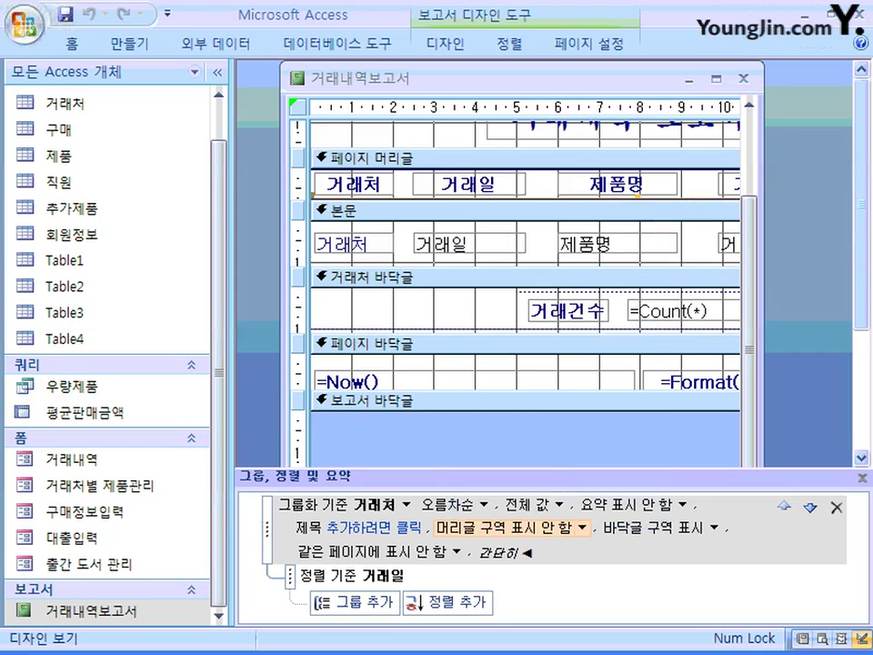
Show the header section for the 거래처 group by choosing 머리글 구역 표시
{"action": "left_click", "coordinate": [581, 527]}
{"action": "left_click", "coordinate": [581, 527]}
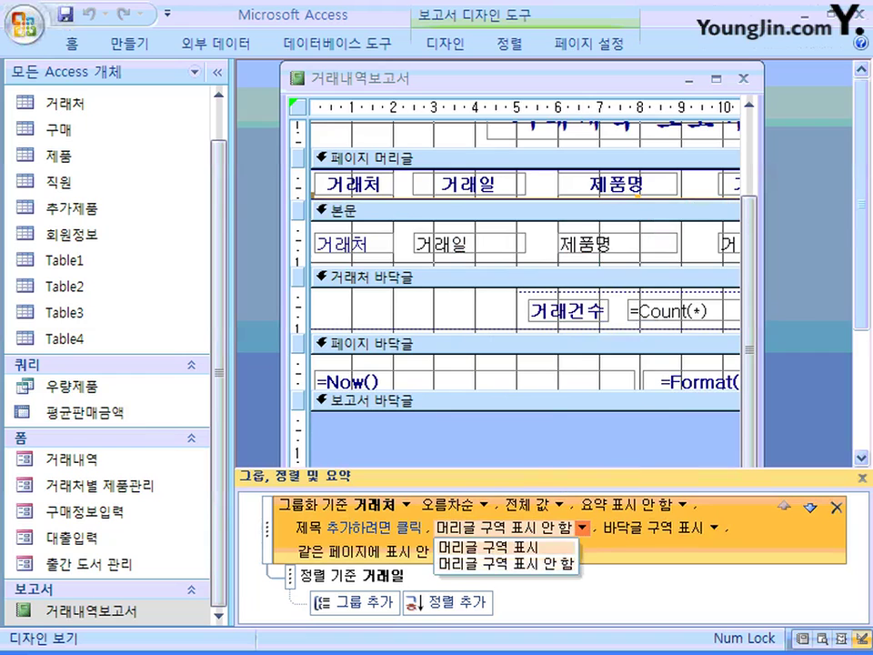
{"action": "left_click", "coordinate": [482, 547]}
Inspect the section properties of the 거래처 group header, focusing on 반복 실행 구역 and keeping the section's header bar in view
{"action": "right_click", "coordinate": [462, 211]}
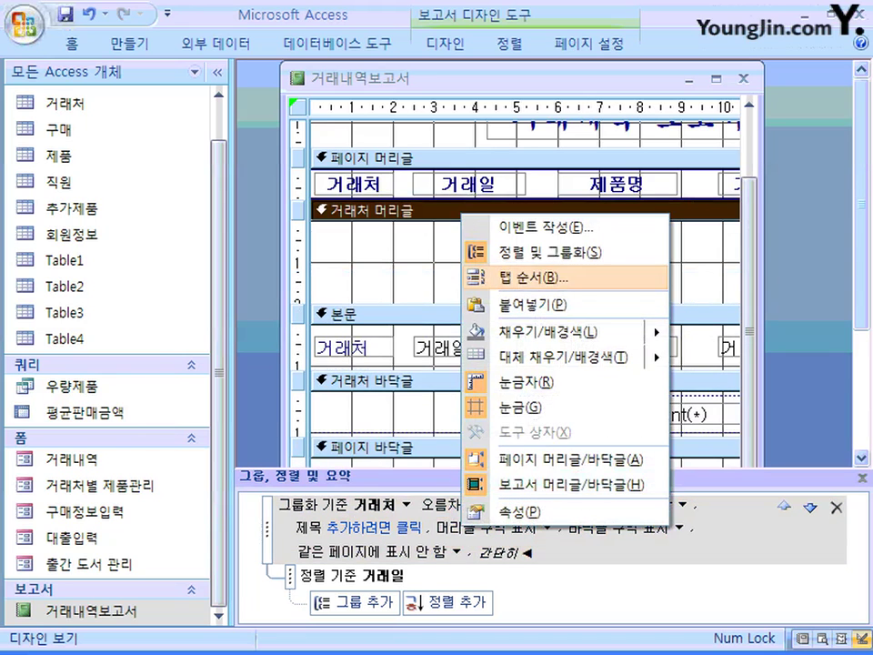
{"action": "left_click", "coordinate": [532, 510]}
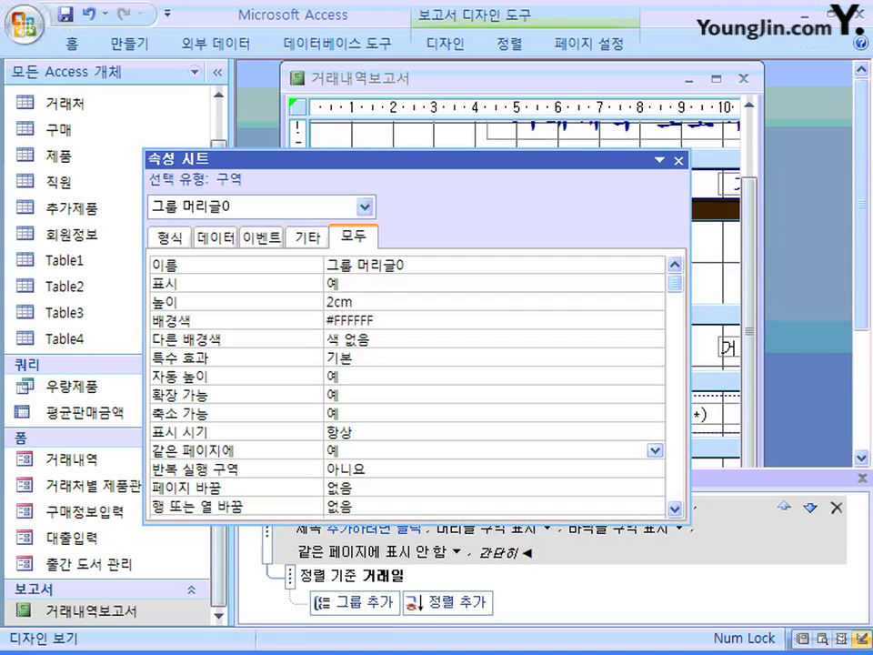
{"action": "left_click", "coordinate": [367, 469]}
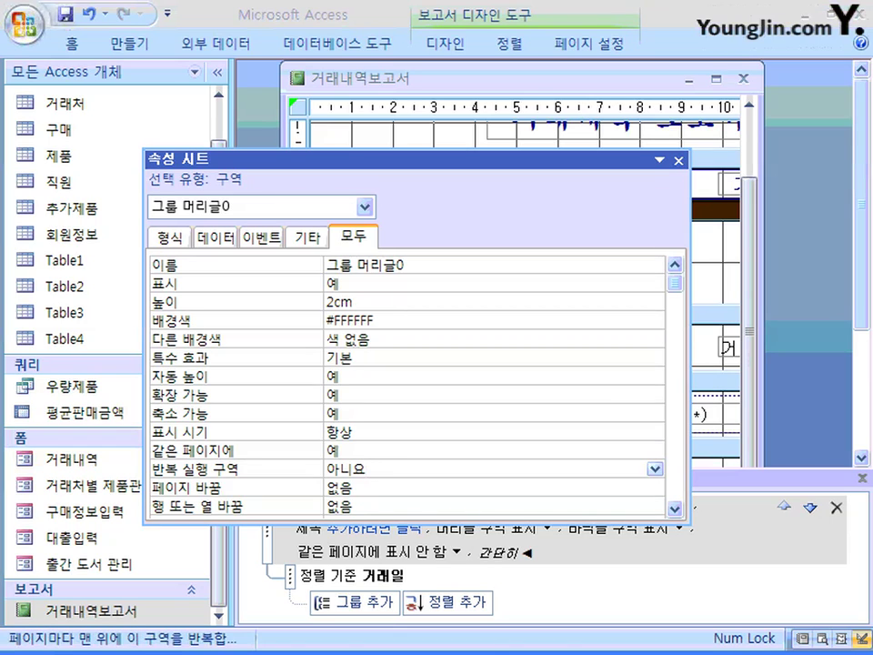
{"action": "left_click_drag", "start_coordinate": [418, 159], "coordinate": [408, 361]}
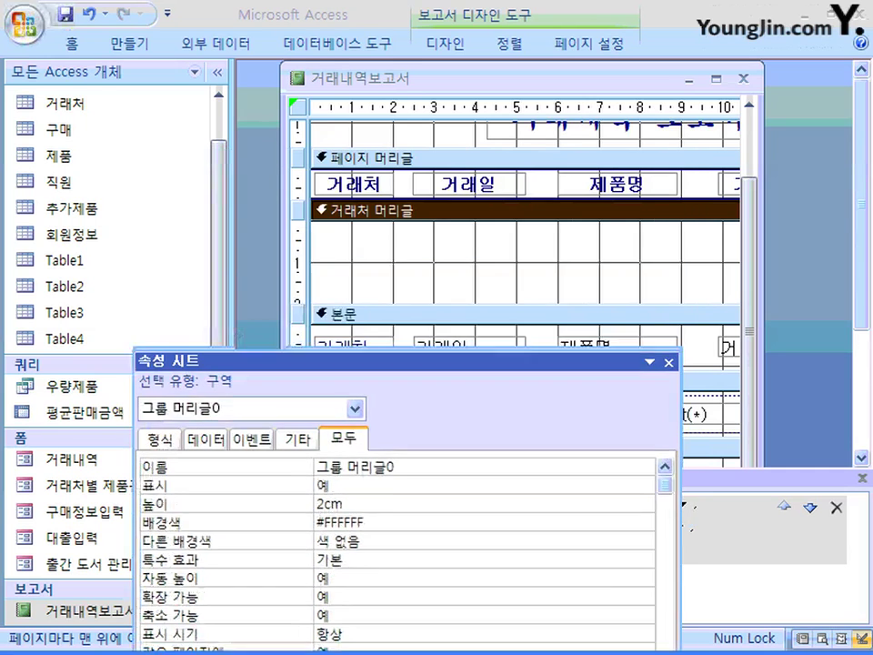
{"action": "left_click_drag", "start_coordinate": [273, 361], "coordinate": [323, 240]}
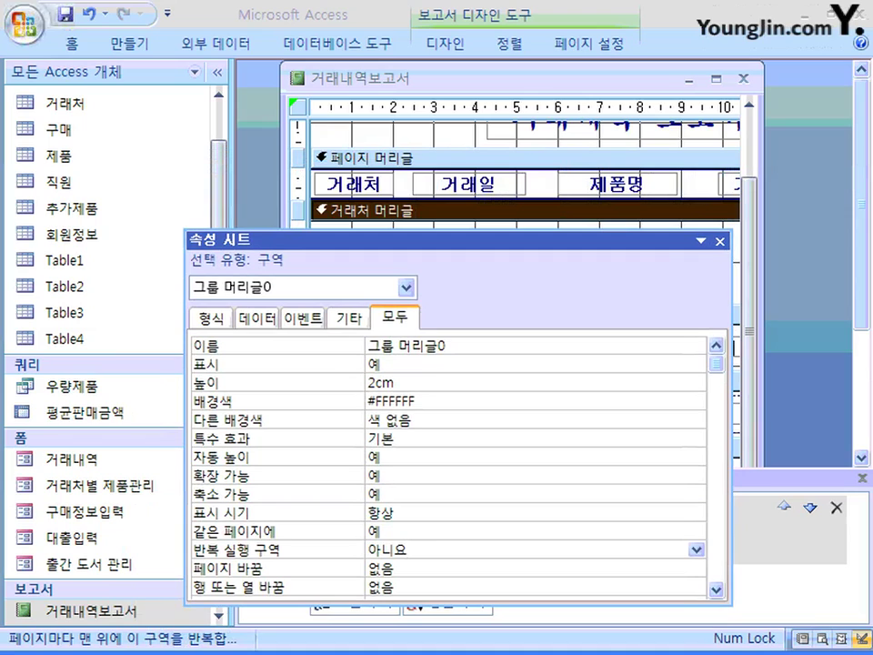